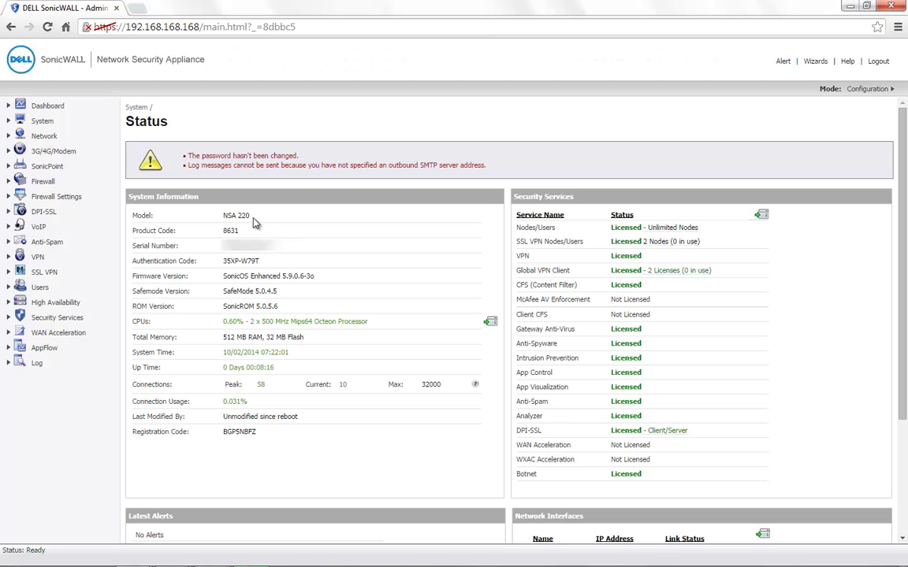
- Note the NSA 220 model and firmware, then start a new user under Users > Local Users
{"action": "left_click_drag", "start_coordinate": [249, 214], "coordinate": [225, 214]}
{"action": "left_click_drag", "start_coordinate": [283, 276], "coordinate": [320, 280]}
{"action": "left_click", "coordinate": [41, 288]}
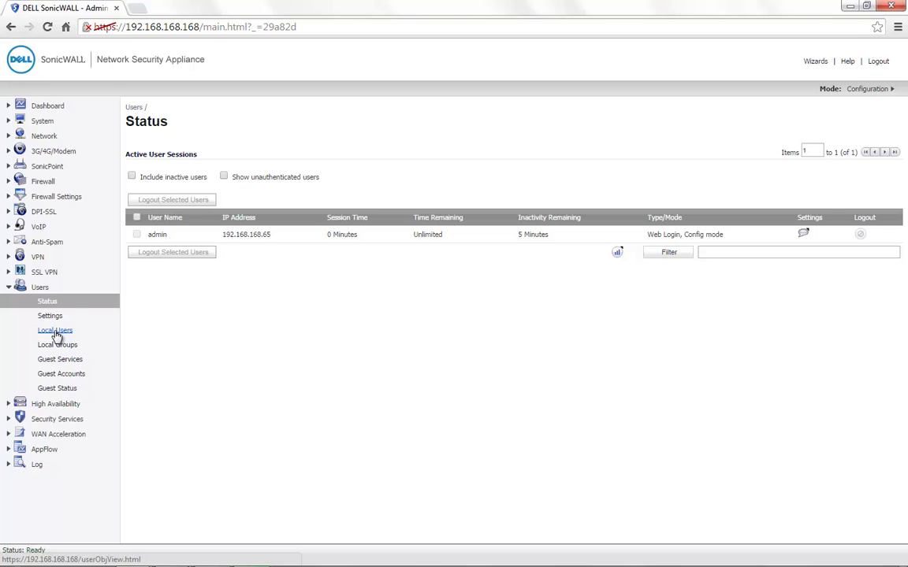
{"action": "left_click", "coordinate": [56, 332]}
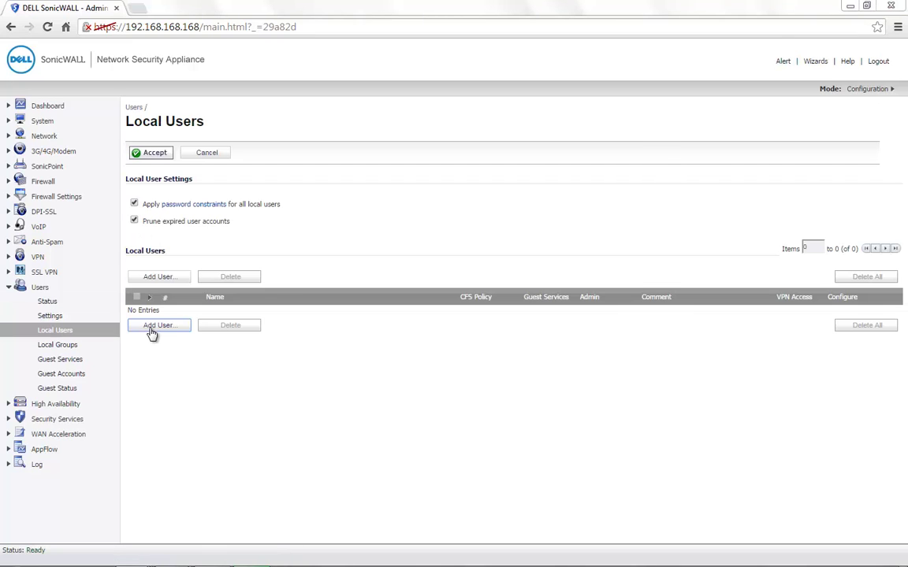
{"action": "left_click", "coordinate": [154, 326]}
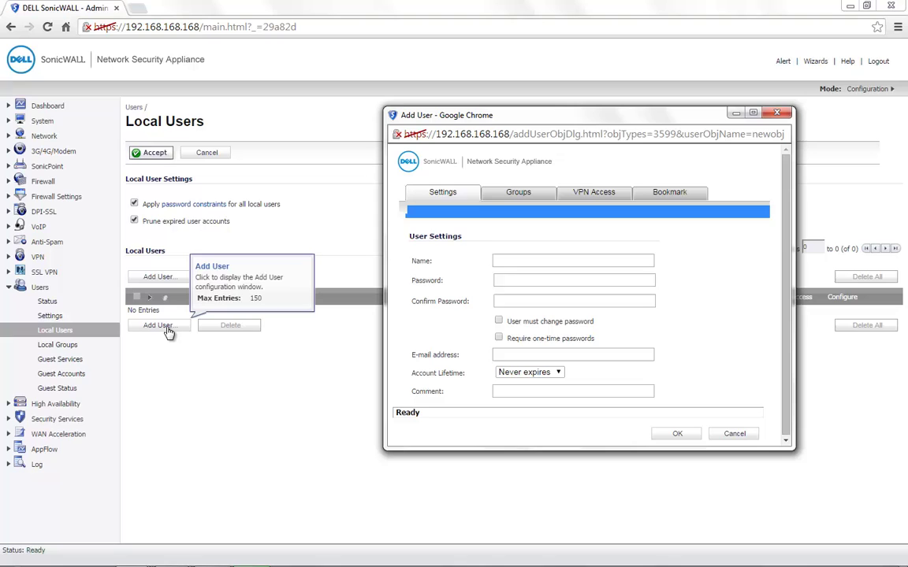
- Enter user1 as the name and fill in the password and its confirmation
{"action": "left_click", "coordinate": [520, 261]}
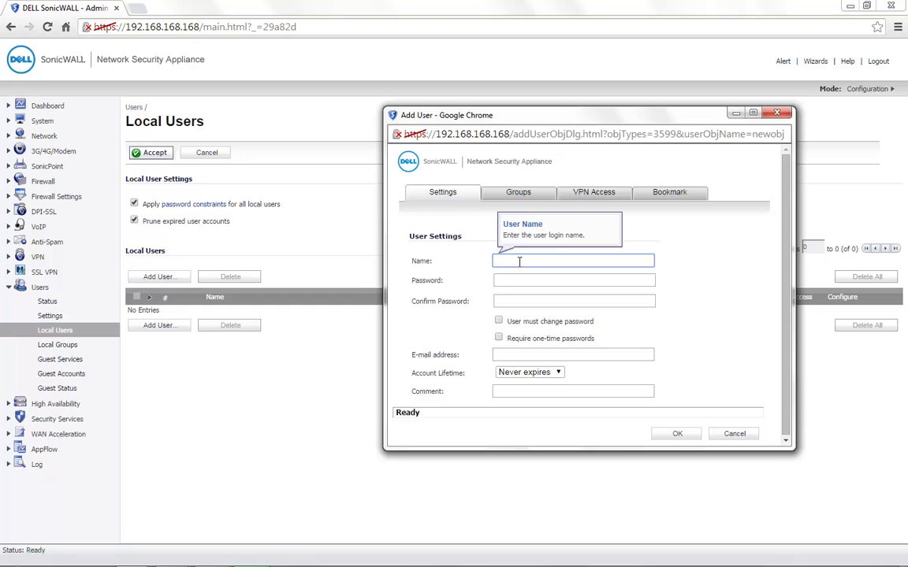
{"action": "type", "text": "user1"}
{"action": "left_click", "coordinate": [520, 281]}
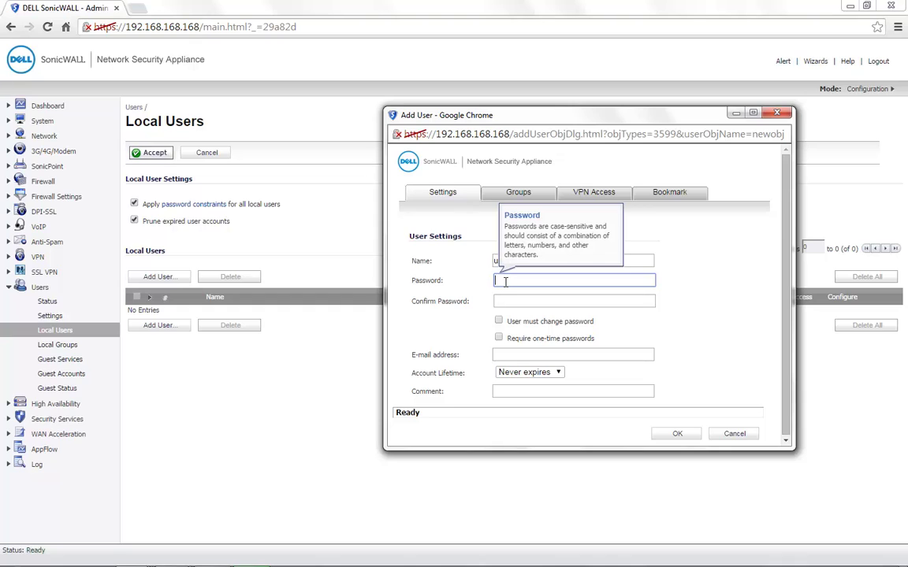
{"action": "type", "text": "user1"}
{"action": "key", "text": "Tab"}
{"action": "type", "text": "user1"}
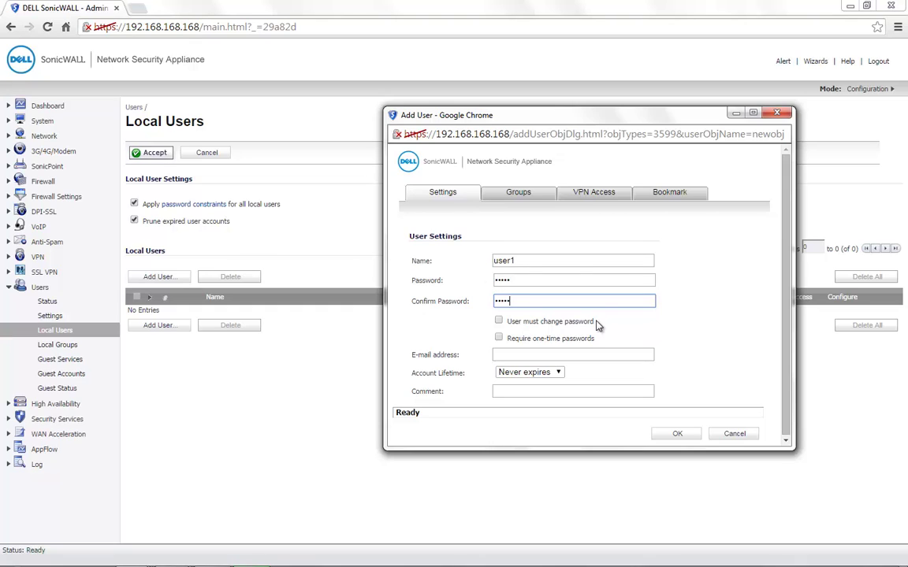
- Point out the must-change-password and one-time passwords options
{"action": "left_click_drag", "start_coordinate": [596, 324], "coordinate": [578, 326]}
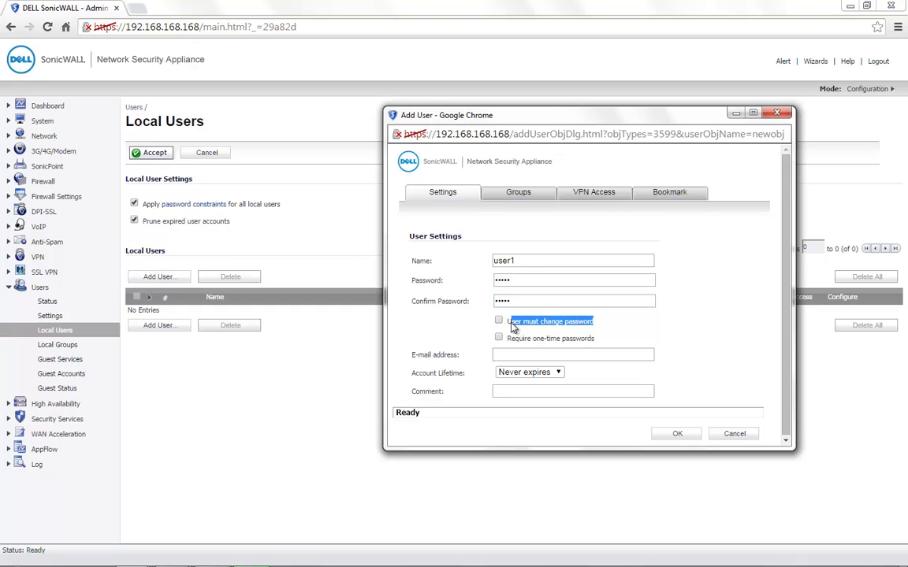
{"action": "left_click_drag", "start_coordinate": [513, 326], "coordinate": [510, 326]}
{"action": "mouse_move", "coordinate": [506, 339]}
{"action": "left_mouse_down"}
{"action": "mouse_move", "coordinate": [532, 344]}
{"action": "mouse_move", "coordinate": [505, 352]}
{"action": "left_mouse_up"}
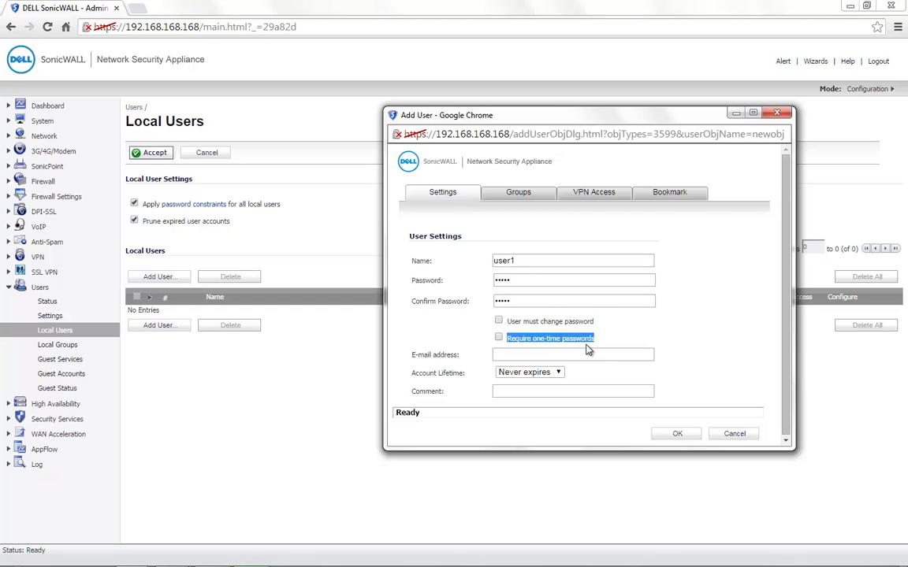
- Set the Account Lifetime unit to Hours, then view the user's Groups tab
{"action": "left_click", "coordinate": [501, 354]}
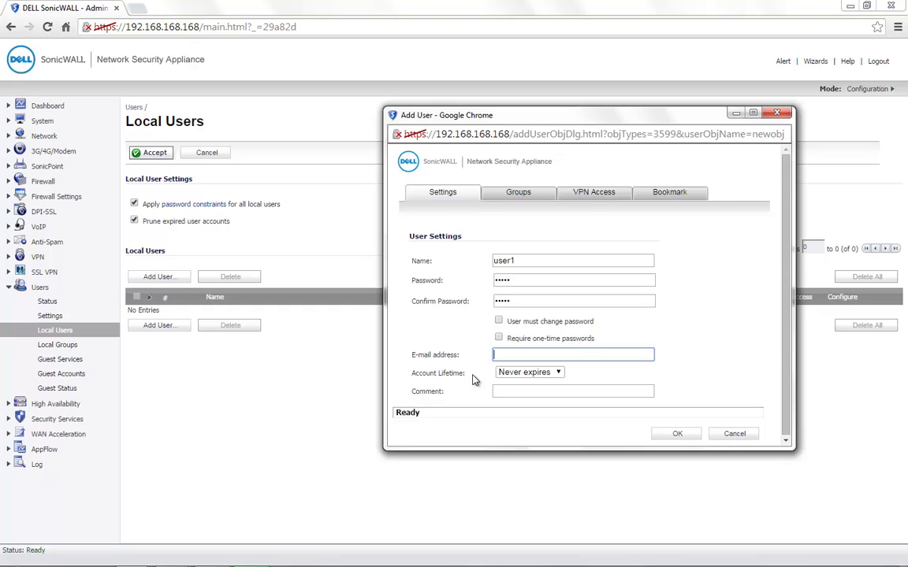
{"action": "left_click", "coordinate": [551, 373]}
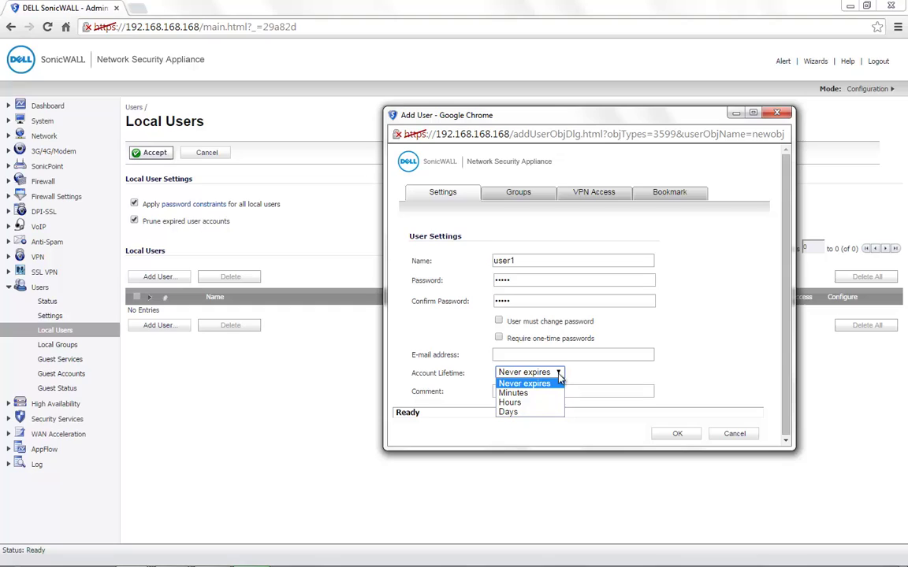
{"action": "left_click", "coordinate": [514, 403]}
{"action": "left_click", "coordinate": [512, 374]}
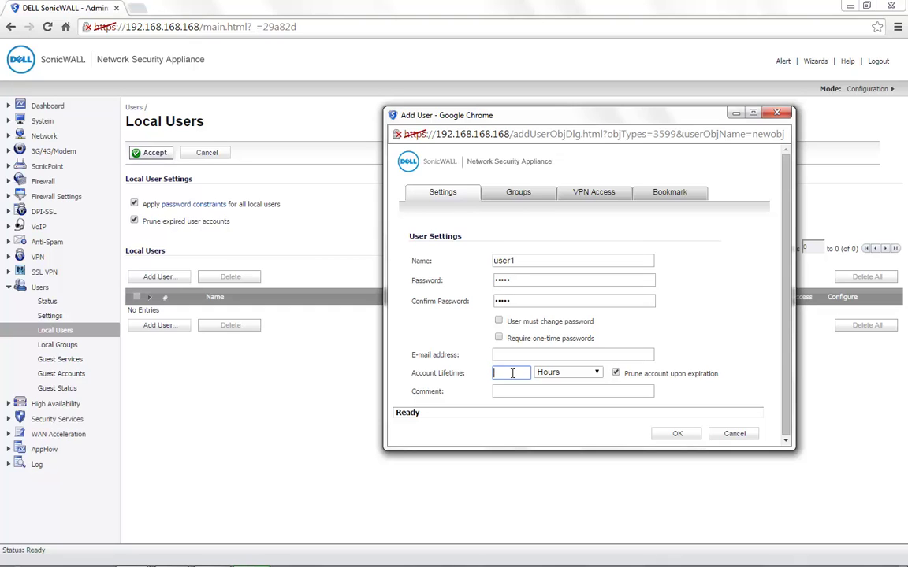
{"action": "left_click", "coordinate": [527, 193]}
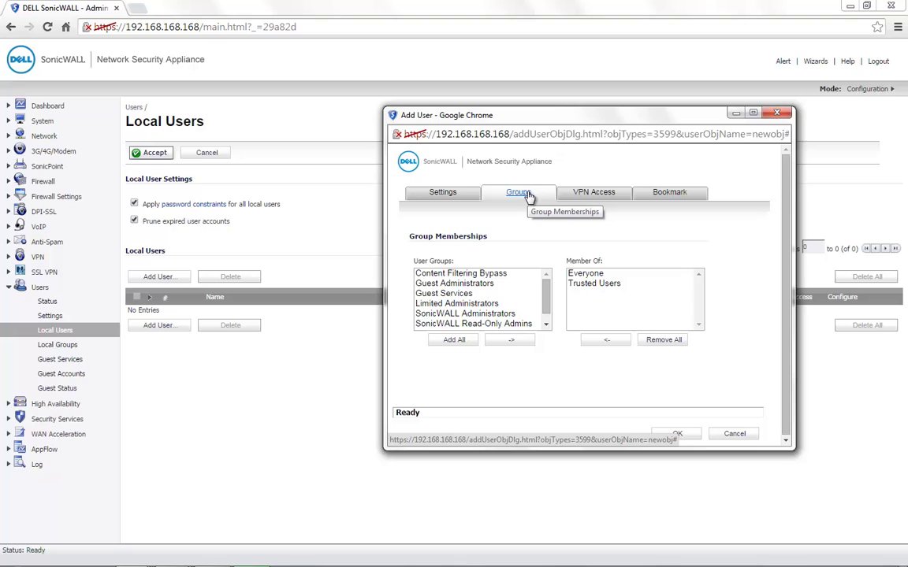
- Add Limited Administrators to user1's memberships alongside Everyone and Trusted Users
{"action": "left_click", "coordinate": [474, 314]}
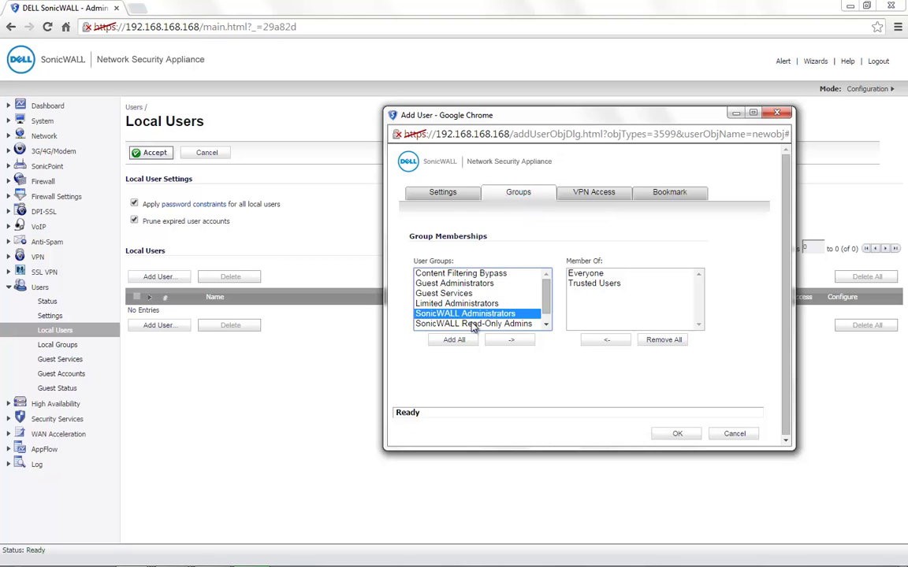
{"action": "key", "text": "Down"}
{"action": "left_click", "coordinate": [475, 306]}
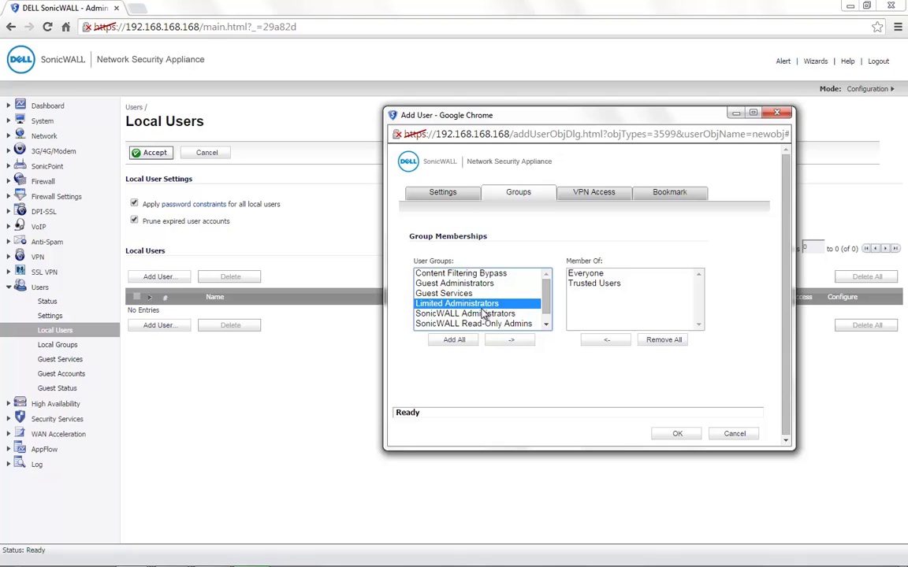
{"action": "left_click", "coordinate": [509, 339]}
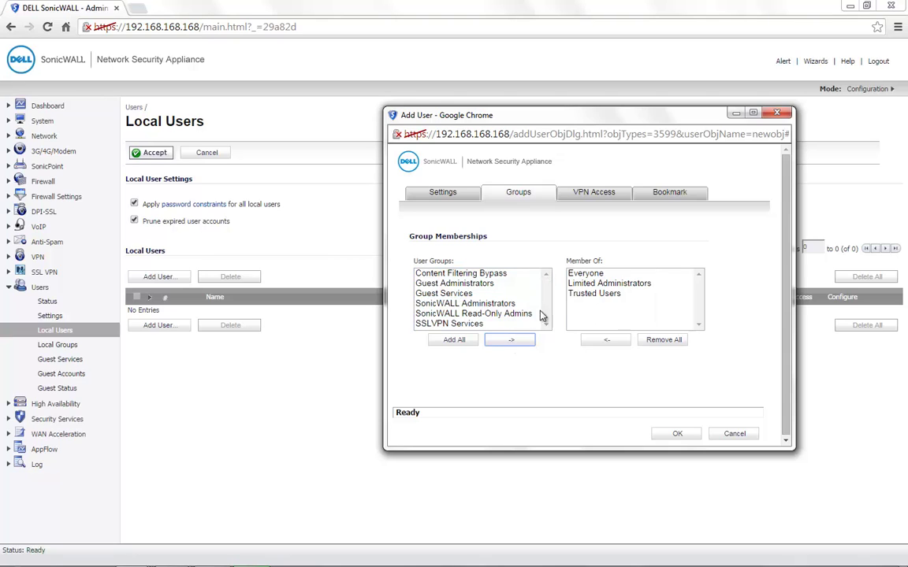
{"action": "left_click", "coordinate": [459, 294]}
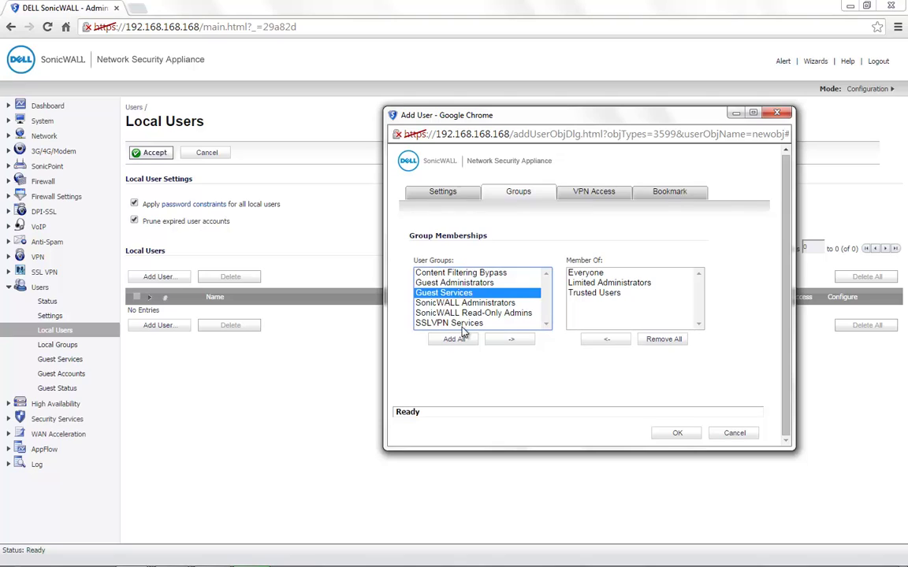
{"action": "left_click", "coordinate": [461, 323]}
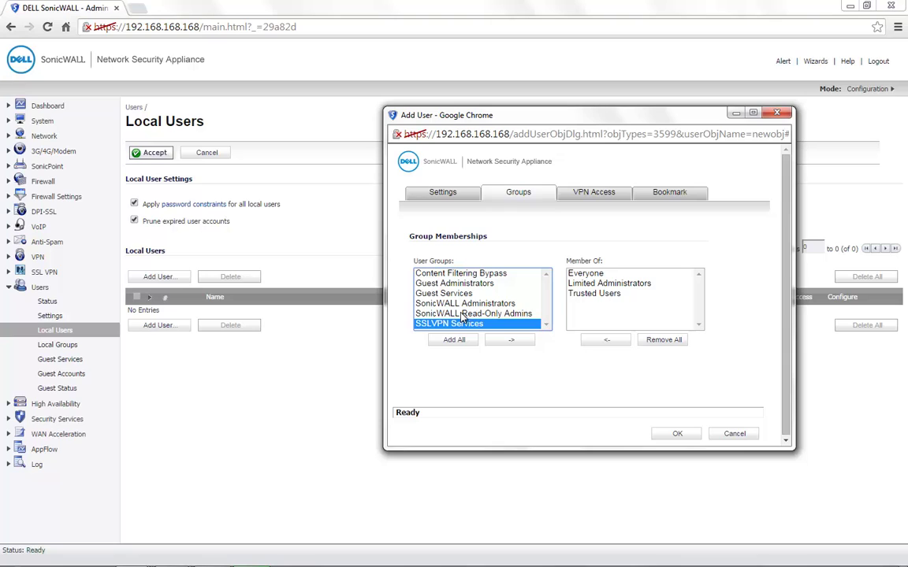
{"action": "left_click", "coordinate": [593, 193]}
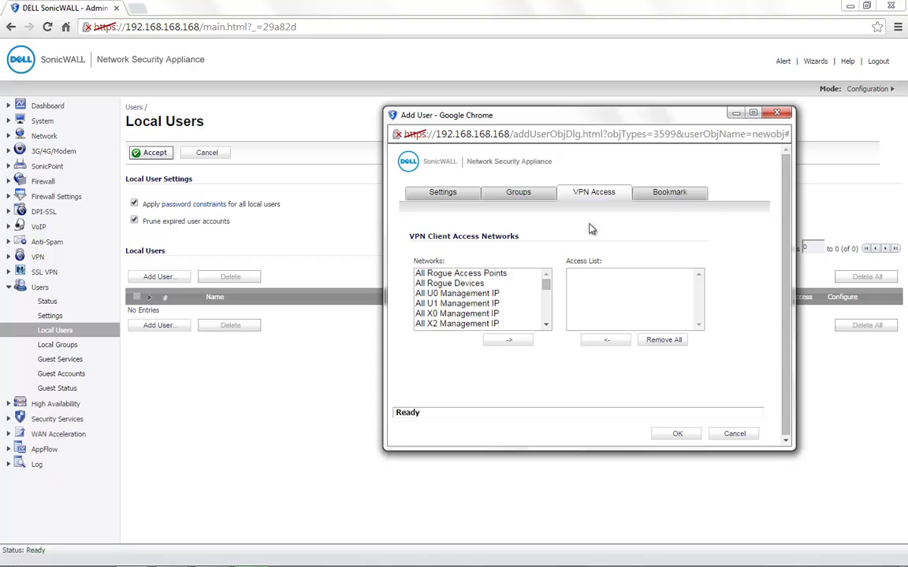
- Add X6 Subnet to user1's VPN access list, then view the Bookmark tab
{"action": "left_click", "coordinate": [547, 328]}
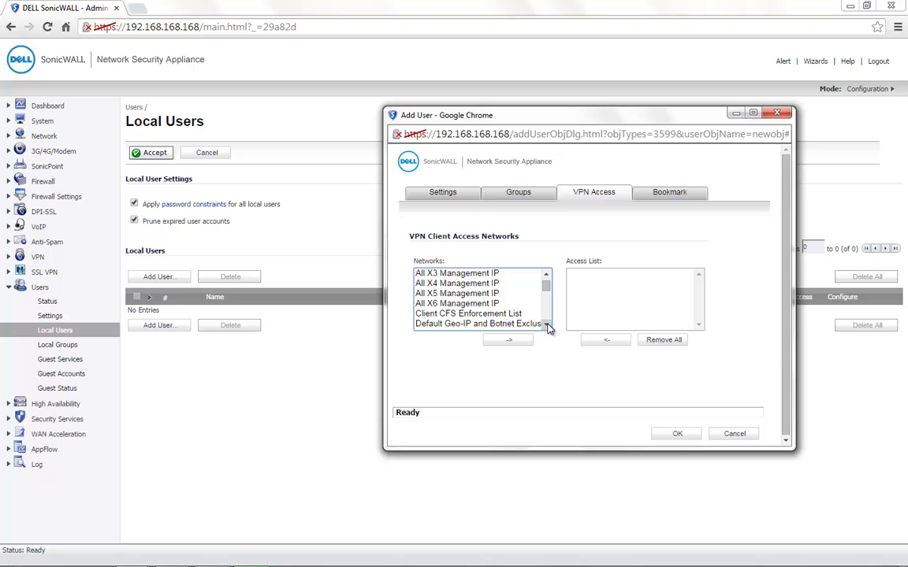
{"action": "left_click_drag", "start_coordinate": [504, 323], "coordinate": [483, 316]}
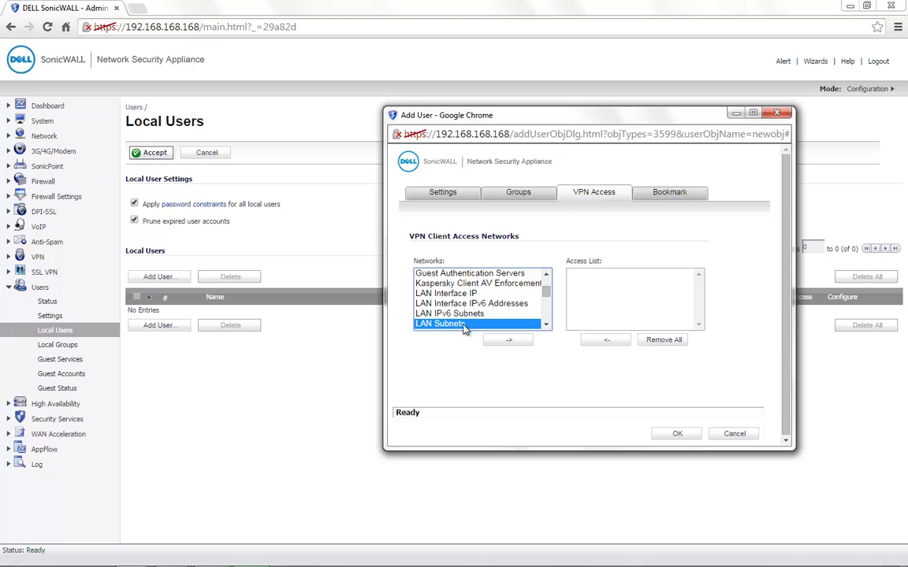
{"action": "scroll", "coordinate": [482, 323], "scroll_direction": "down", "scroll_amount": 2}
{"action": "scroll", "coordinate": [482, 323], "scroll_direction": "down", "scroll_amount": 5}
{"action": "left_click", "coordinate": [443, 314]}
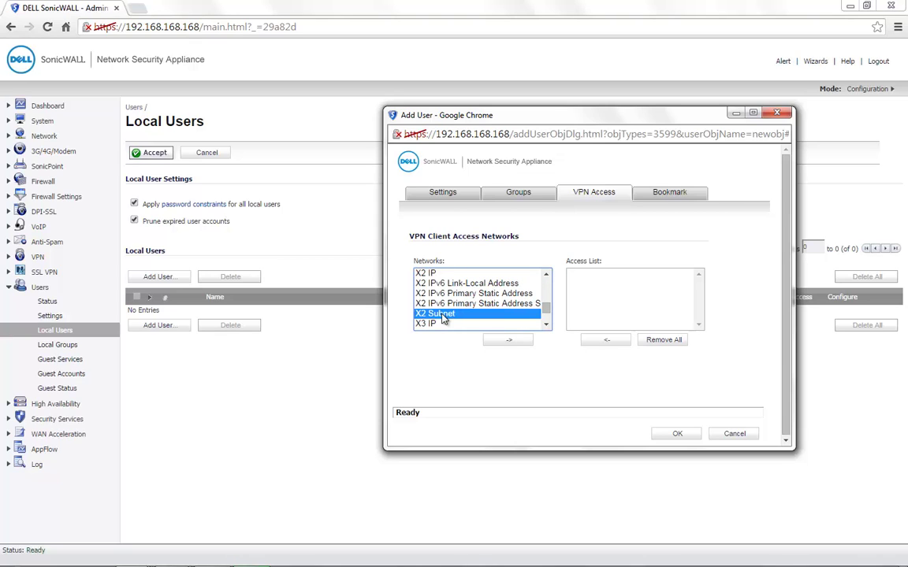
{"action": "scroll", "coordinate": [446, 318], "scroll_direction": "down", "scroll_amount": 6}
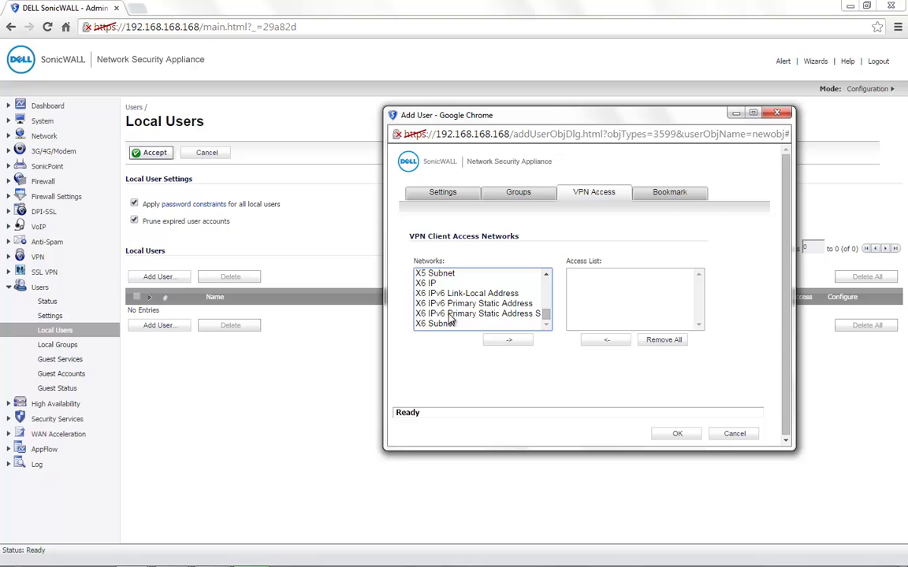
{"action": "left_click", "coordinate": [504, 324]}
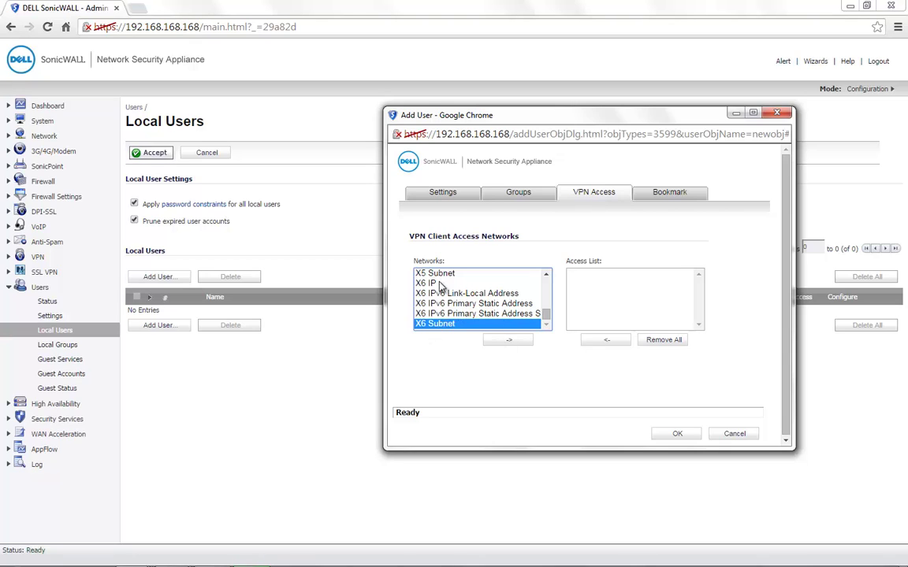
{"action": "left_click", "coordinate": [497, 342]}
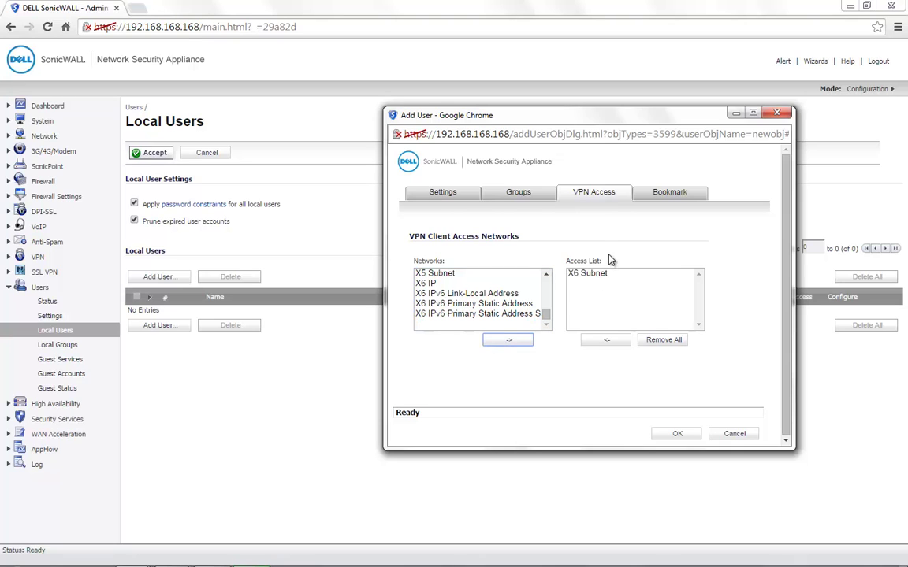
{"action": "triple_click", "coordinate": [562, 262]}
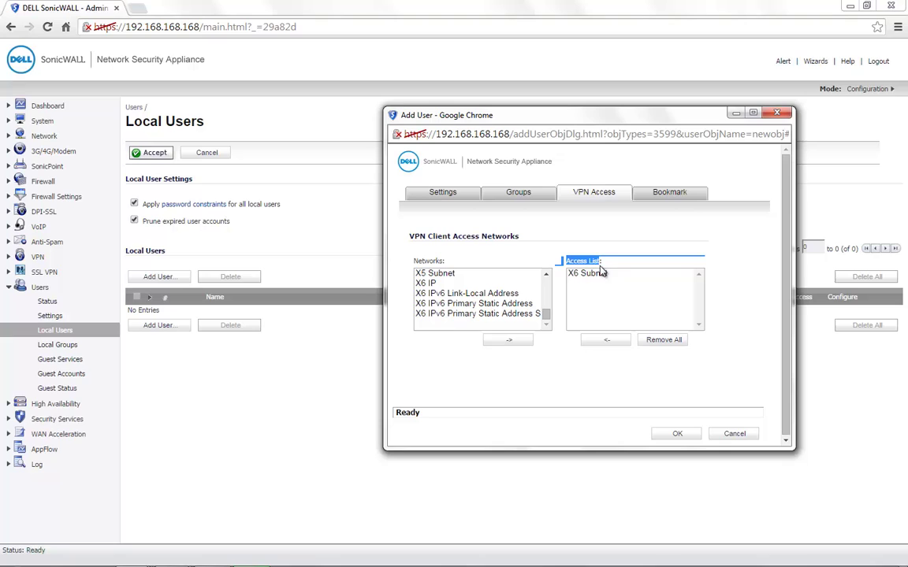
{"action": "left_click", "coordinate": [668, 195]}
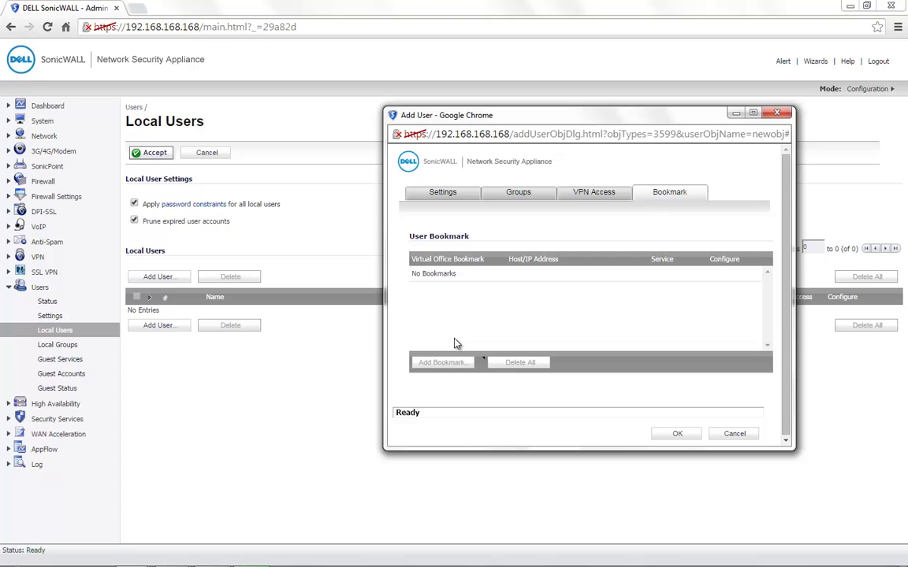
{"action": "left_click", "coordinate": [519, 194]}
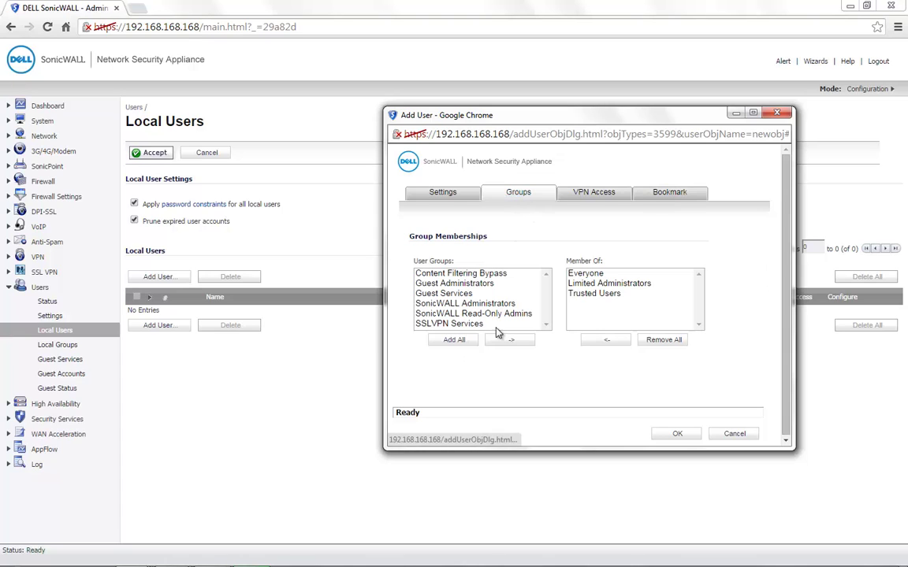
{"action": "left_click", "coordinate": [453, 327]}
{"action": "left_click", "coordinate": [669, 192]}
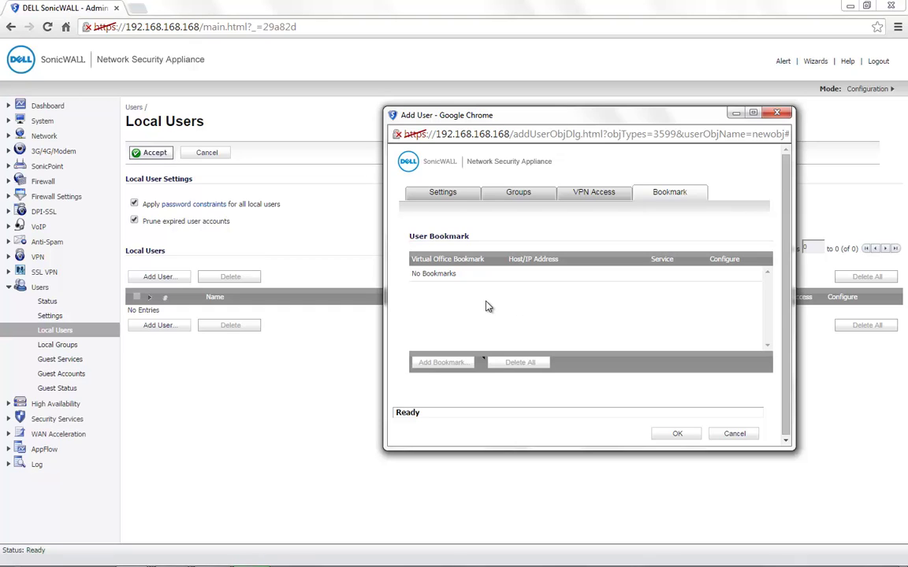
- Save user1 with OK and highlight it in the Local Users list
{"action": "left_click", "coordinate": [664, 435]}
{"action": "left_click_drag", "start_coordinate": [228, 315], "coordinate": [208, 315]}
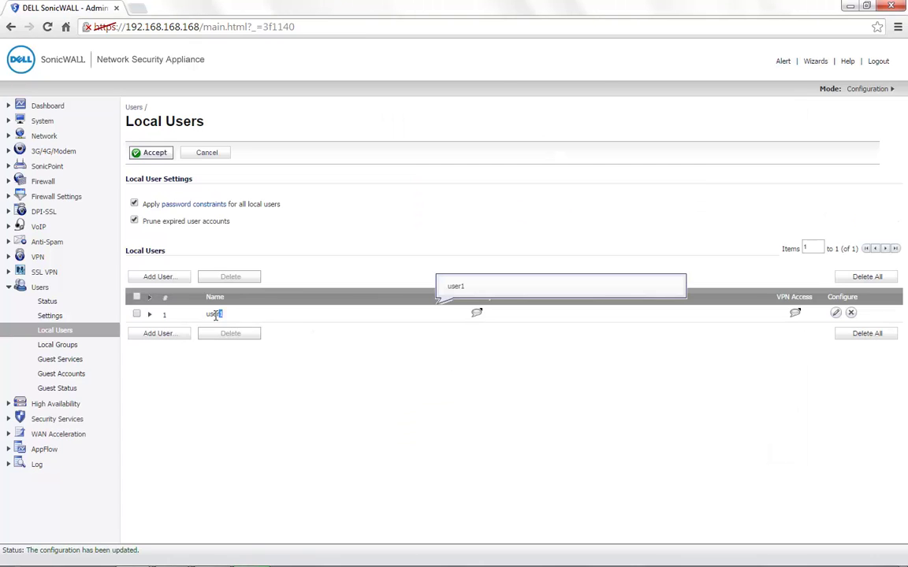
{"action": "left_click", "coordinate": [329, 366]}
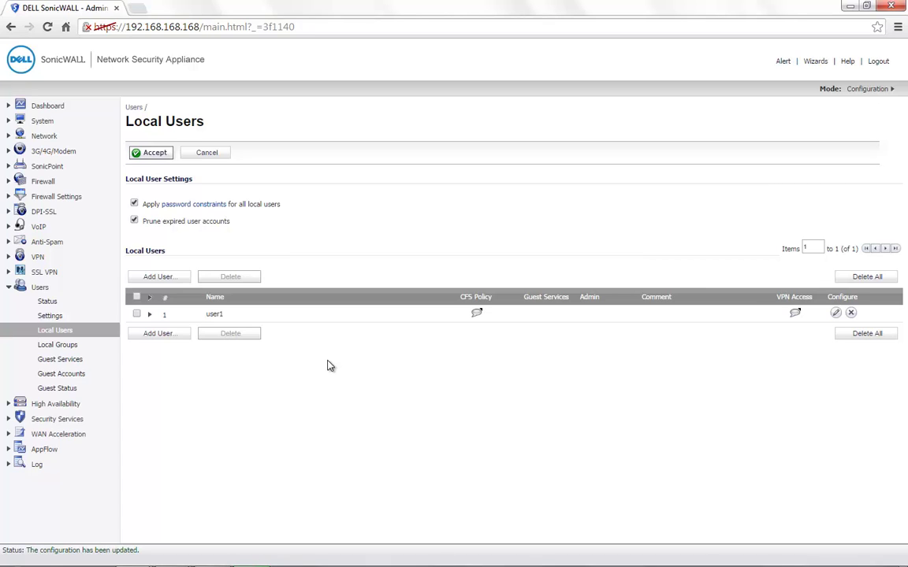
{"action": "left_click_drag", "start_coordinate": [229, 316], "coordinate": [208, 317]}
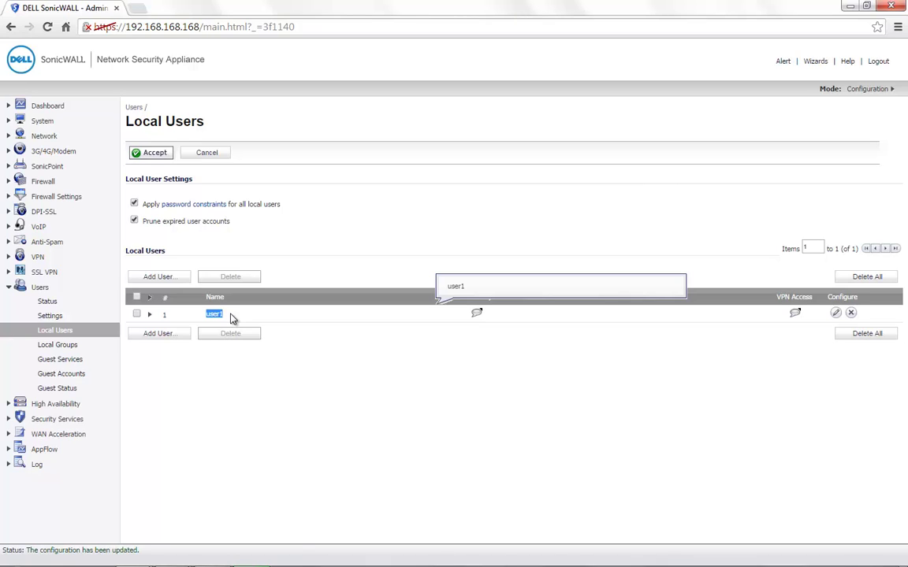
{"action": "left_click", "coordinate": [232, 317]}
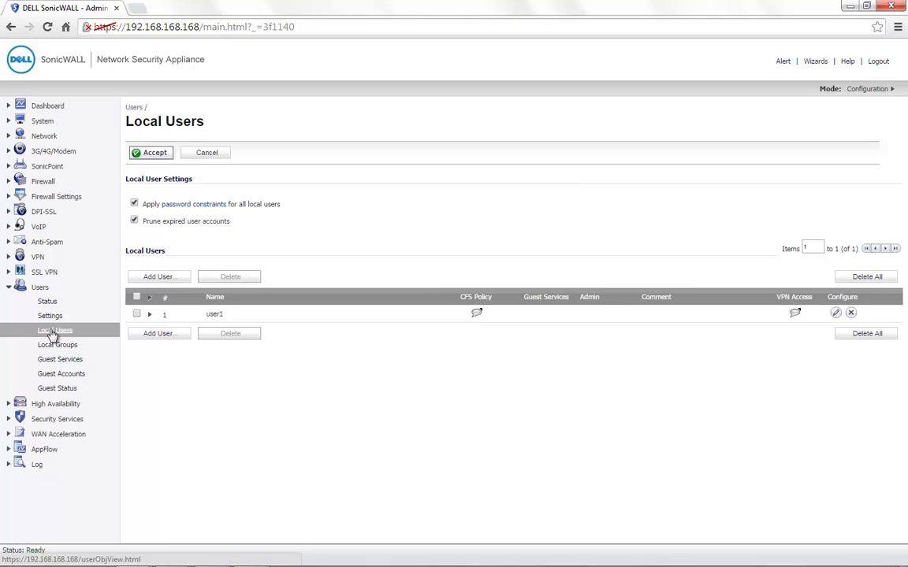
{"action": "double_click", "coordinate": [214, 314]}
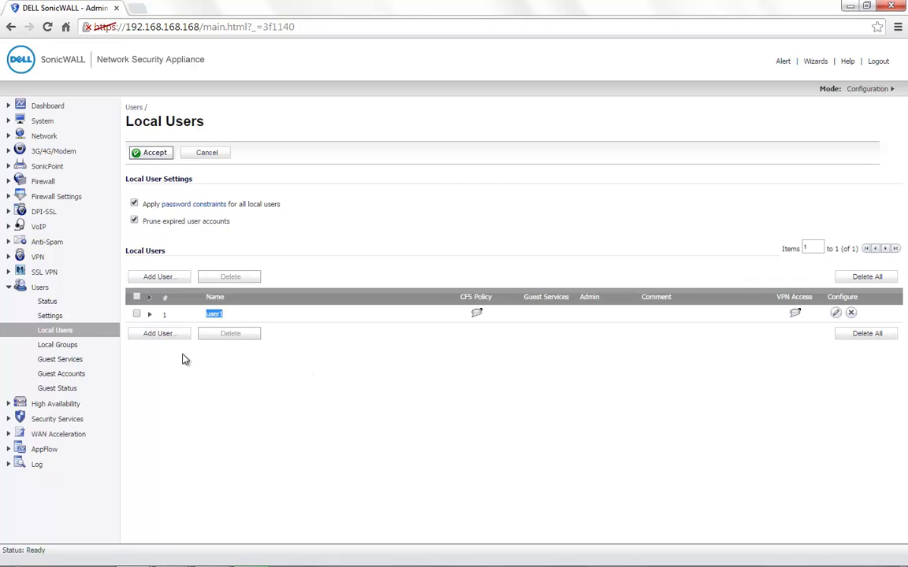
- Uncheck 'Case-sensitive user names' on Users > Settings and accept the change
{"action": "left_click", "coordinate": [55, 319]}
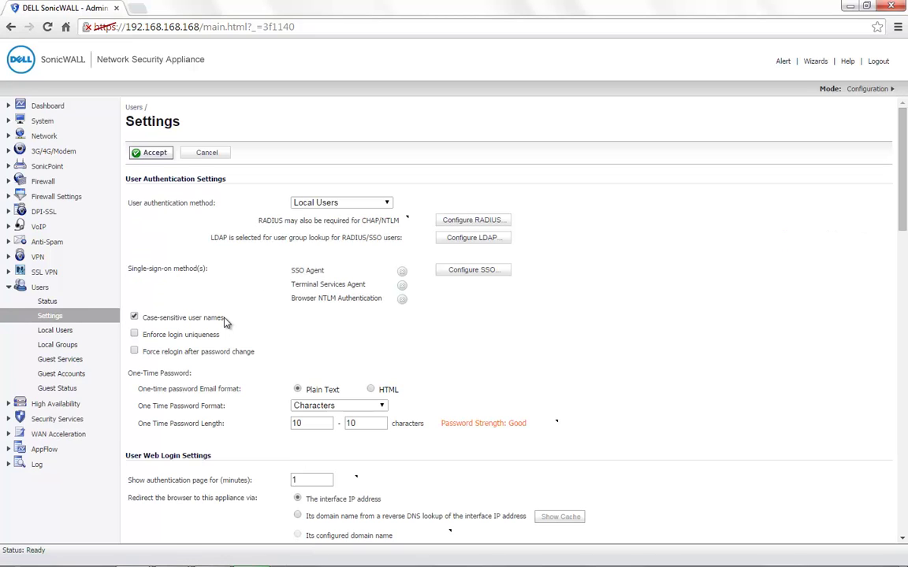
{"action": "left_click_drag", "start_coordinate": [225, 320], "coordinate": [133, 318]}
{"action": "left_click", "coordinate": [133, 318]}
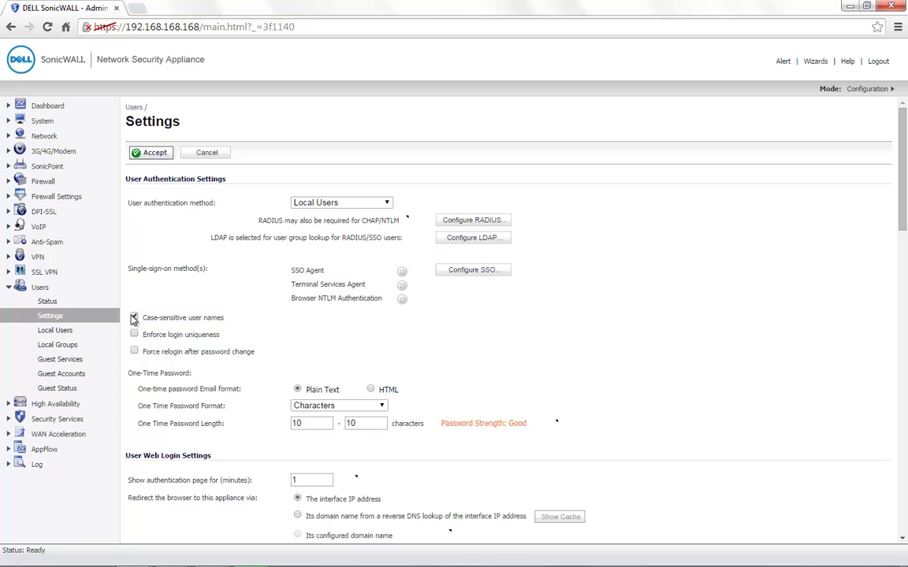
{"action": "left_click", "coordinate": [148, 154]}
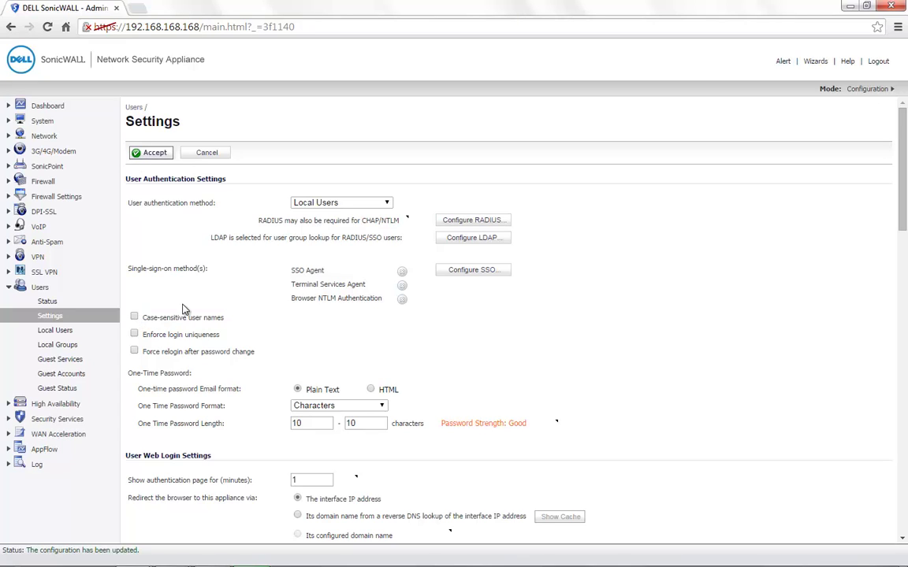